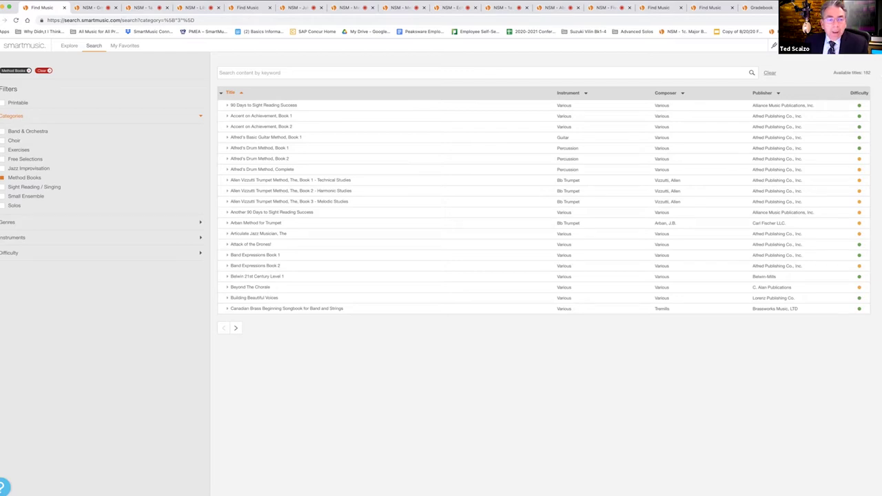
- Search the method books for "sound Innovation" and expand Sound Innovations for Concert Band
type("sound Innovation")
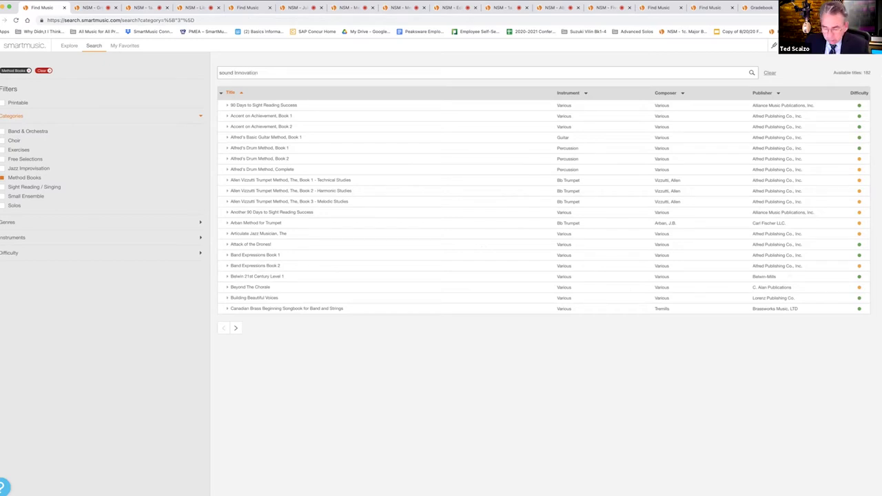
key("Return")
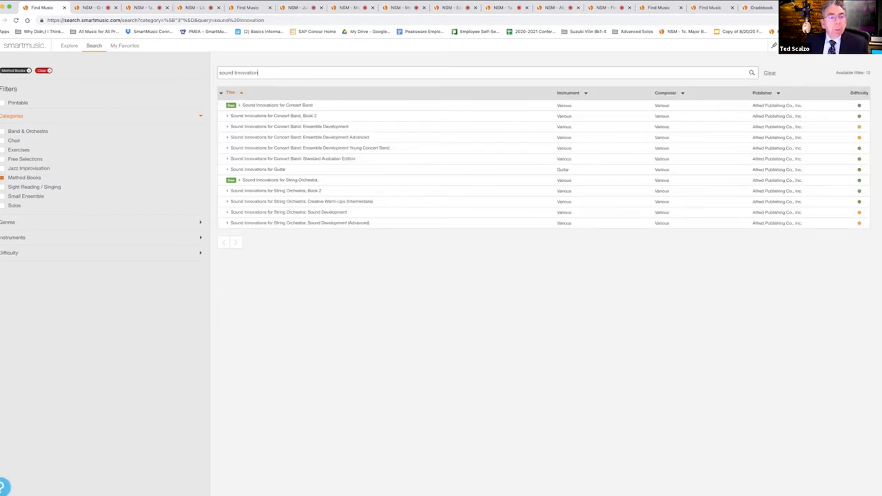
left_click(252, 106)
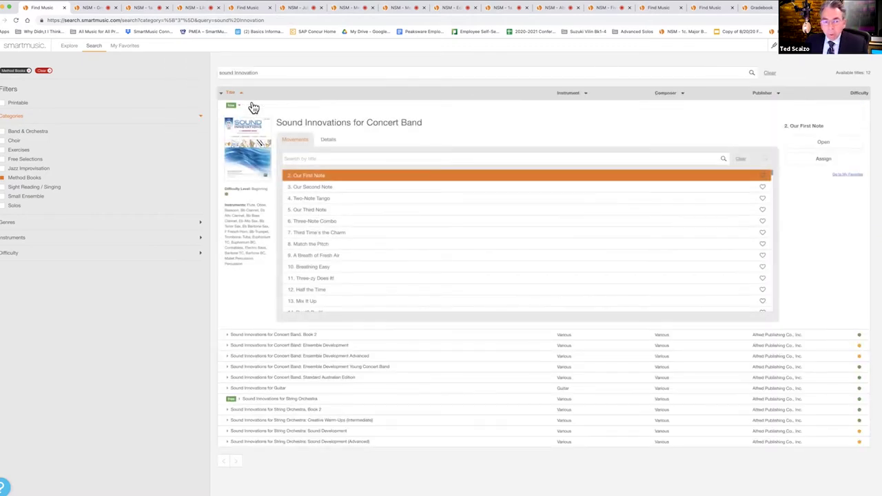
- Start a new assignment from movement 18, Hot Cross Buns, of Sound Innovations for Concert Band
scroll(389, 261, "down", 5)
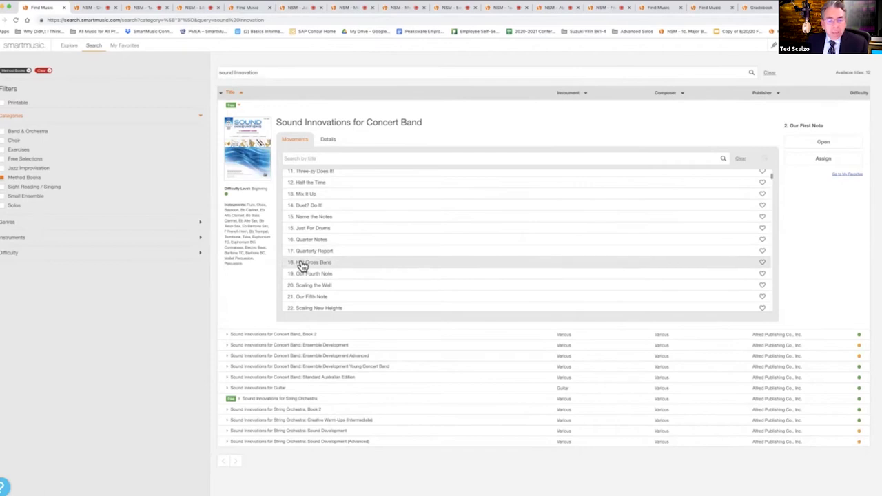
left_click(302, 264)
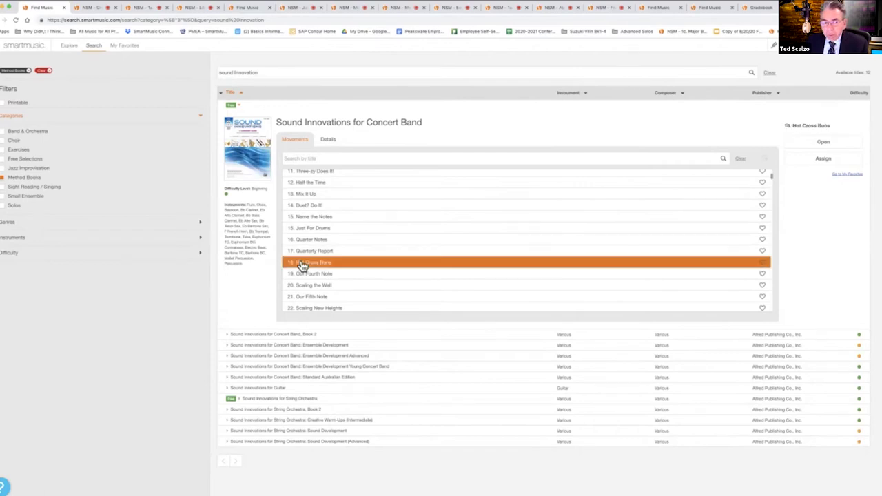
left_click(820, 159)
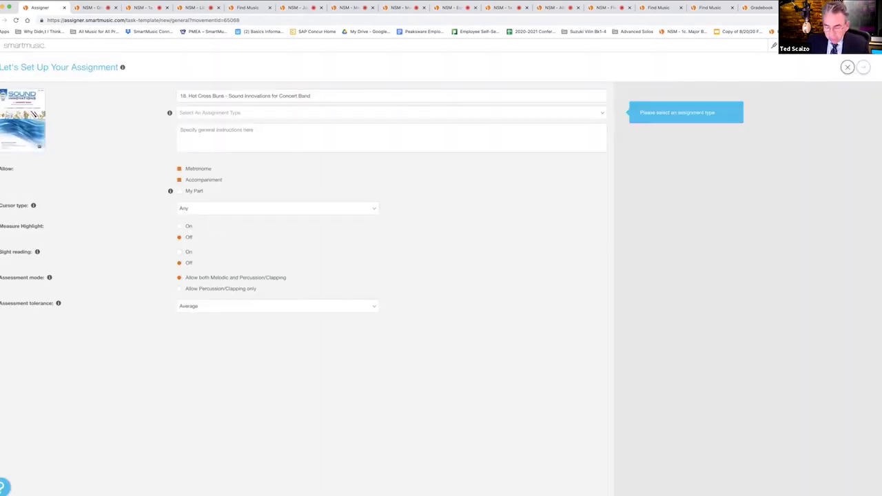
- Set the Hot Cross Buns assignment type to Custom Assignment and the assessment tolerance to Easy
key("super+equal")
key("super+equal")
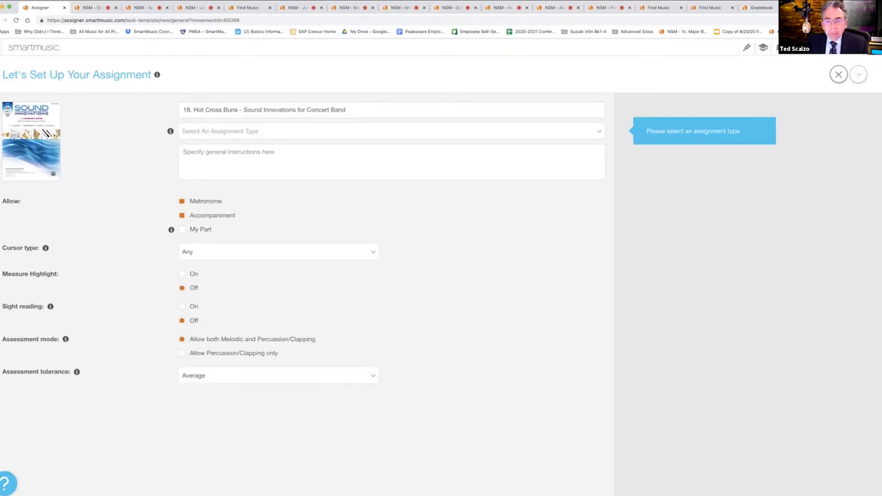
key("super+equal")
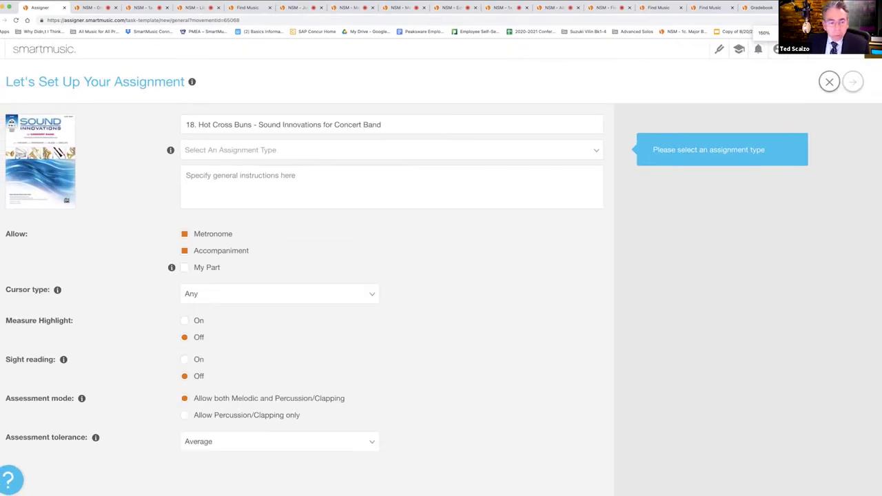
left_click(246, 158)
left_click(240, 172)
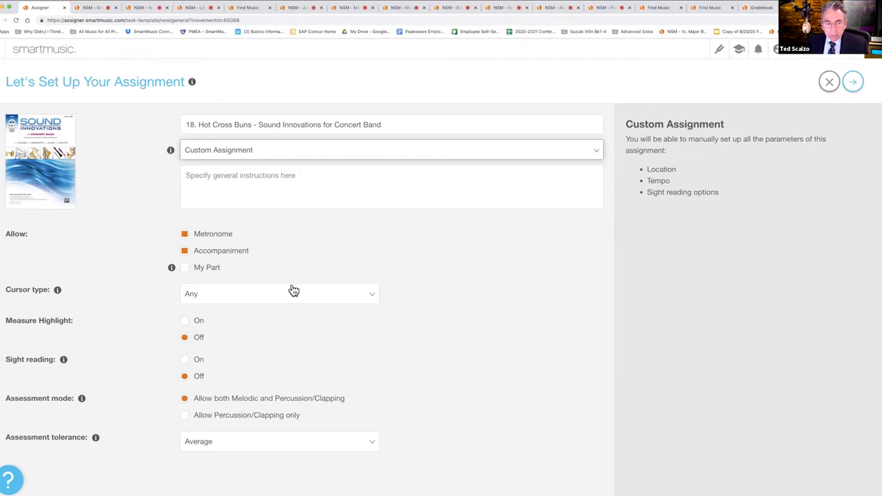
left_click(200, 447)
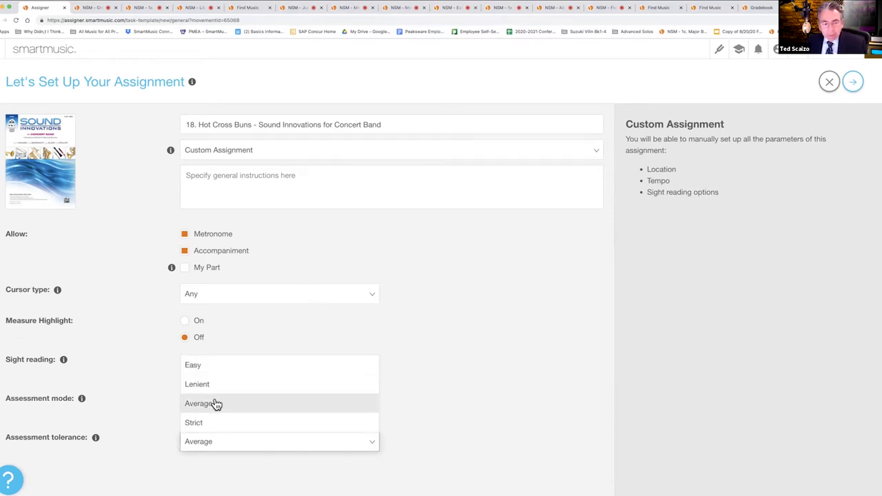
left_click(196, 369)
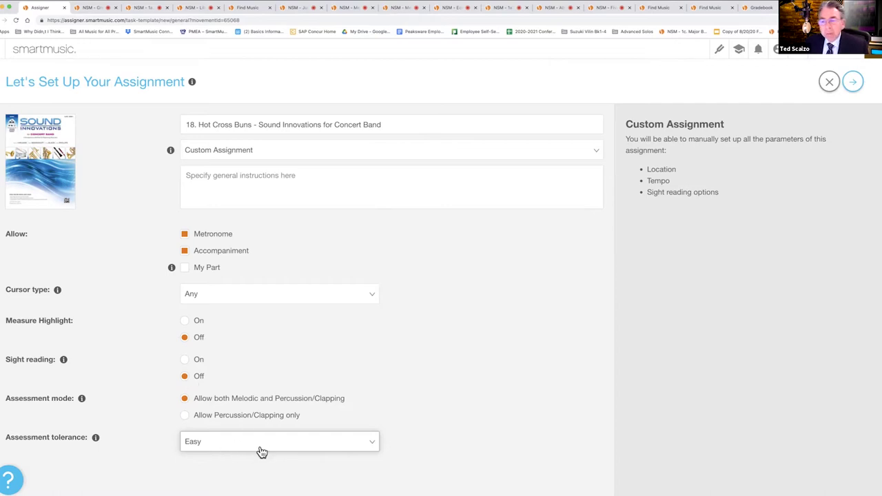
left_click(295, 173)
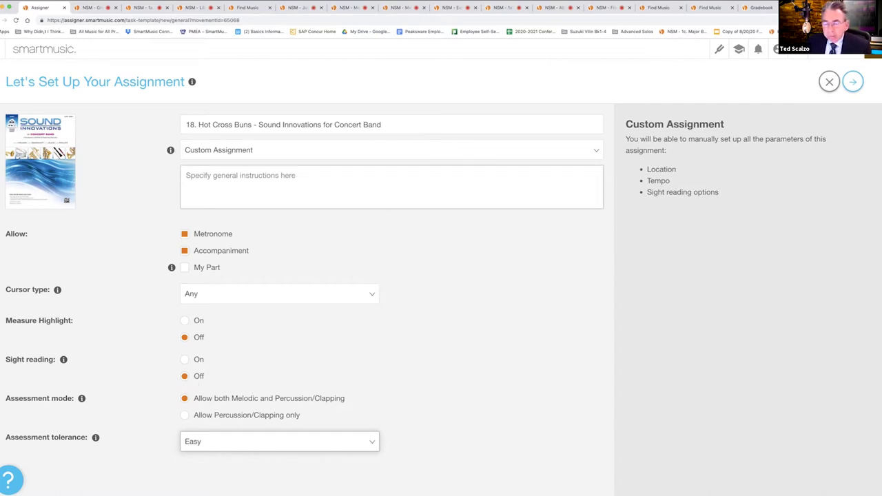
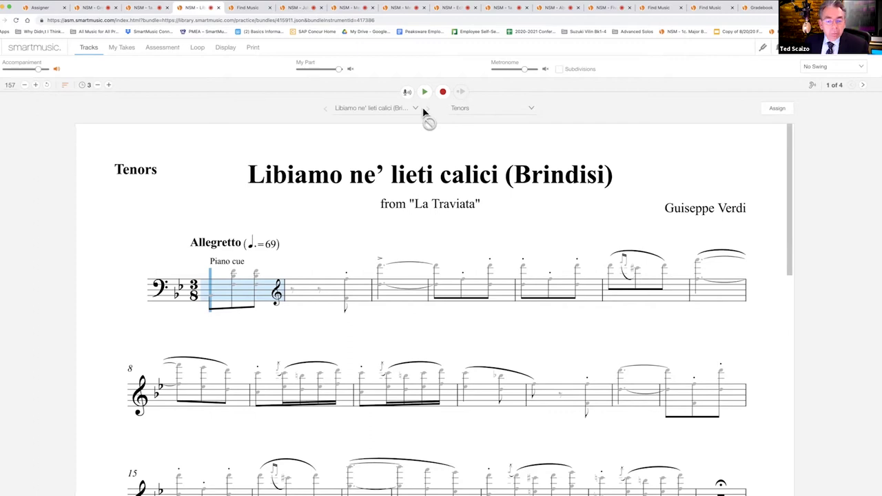
- Go to page 3 of the Tenors part of Libiamo ne' lieti calici and play a few measures from measure 160
scroll(441, 310, "down", 3)
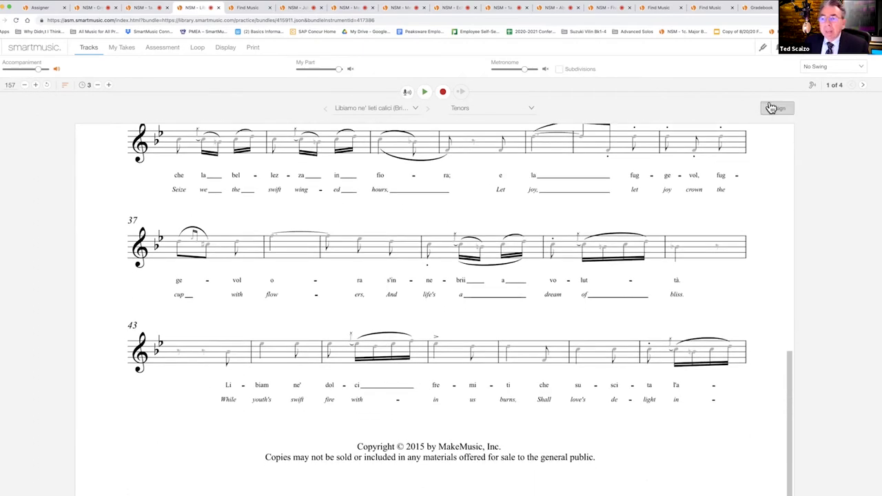
left_click(863, 85)
left_click(863, 86)
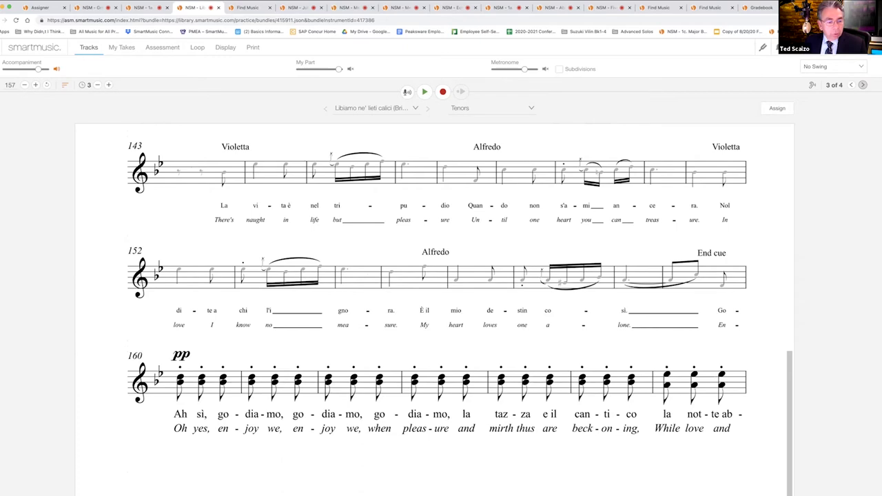
left_click(203, 380)
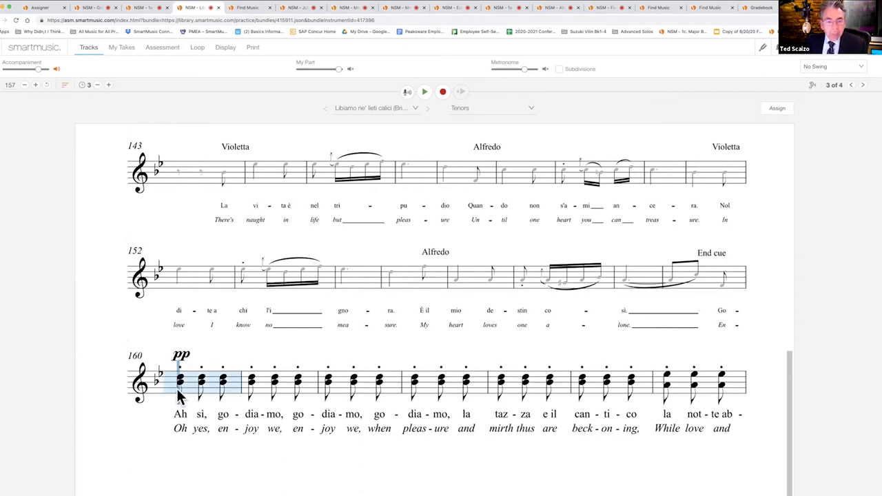
left_click(426, 92)
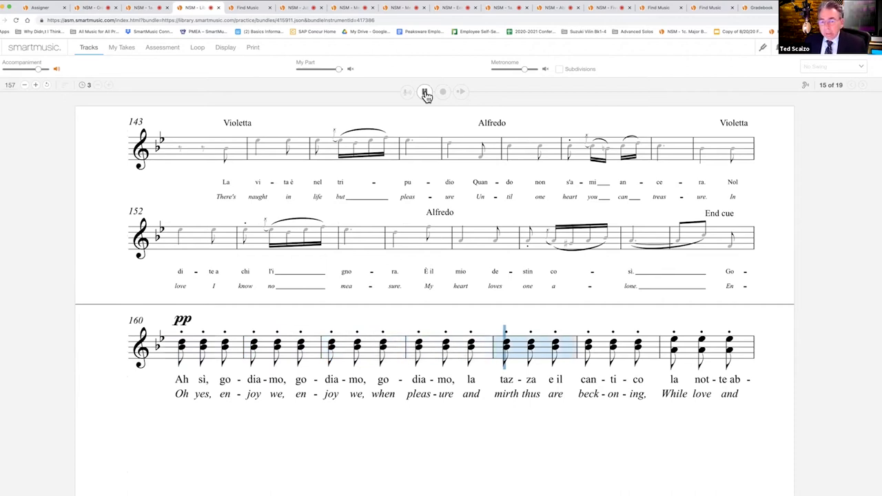
left_click(425, 93)
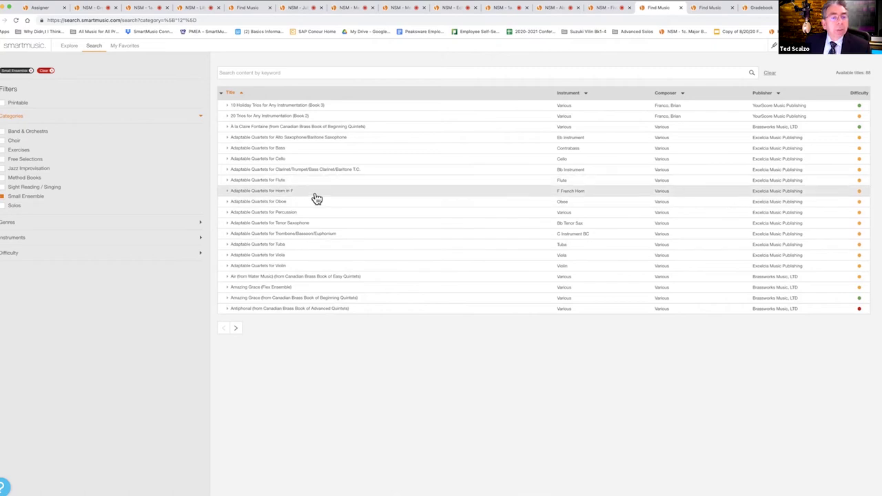
- Open Amazing Grace (Flex Ensemble) with the Part 4: Trombone part and play its opening up to measure 8
left_click(274, 289)
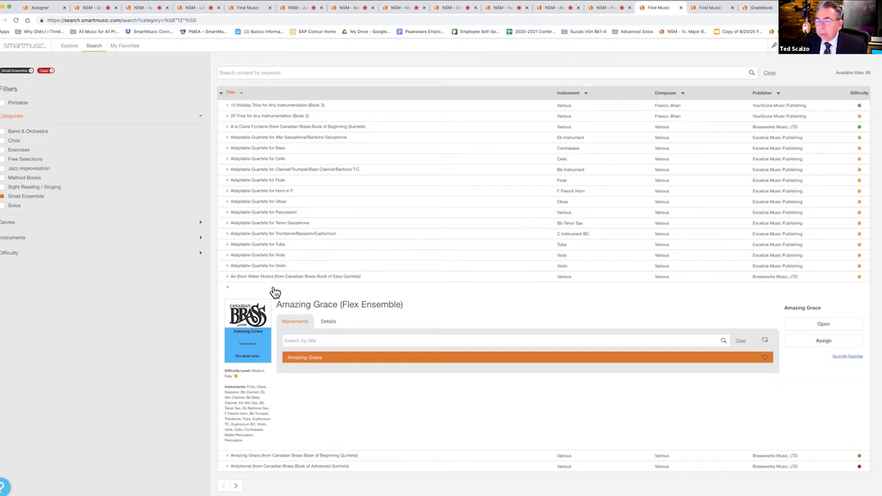
left_click(822, 326)
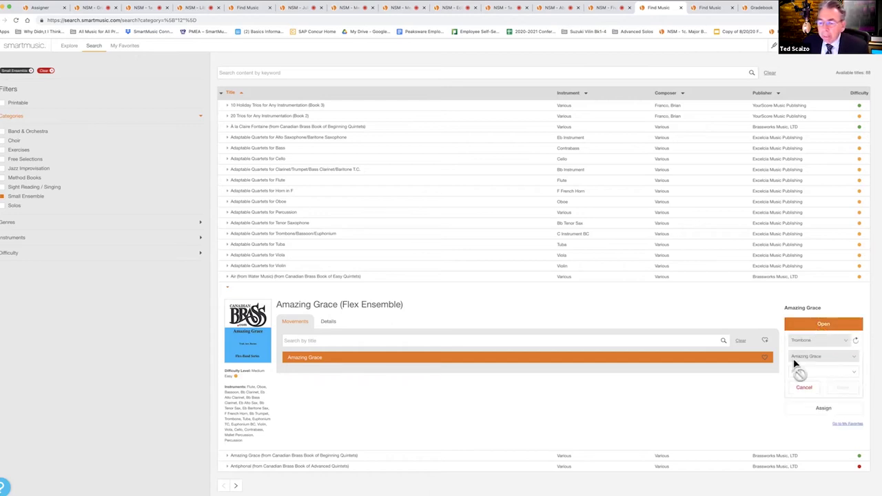
left_click(836, 374)
left_click(807, 405)
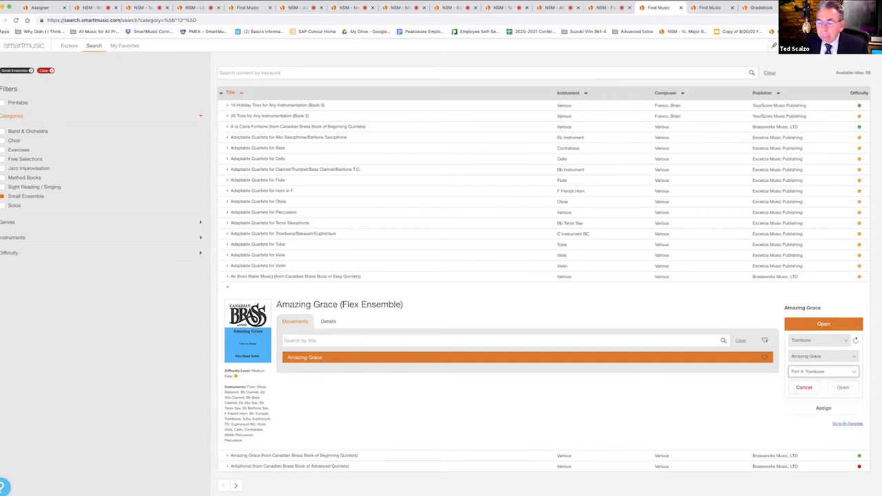
left_click(844, 388)
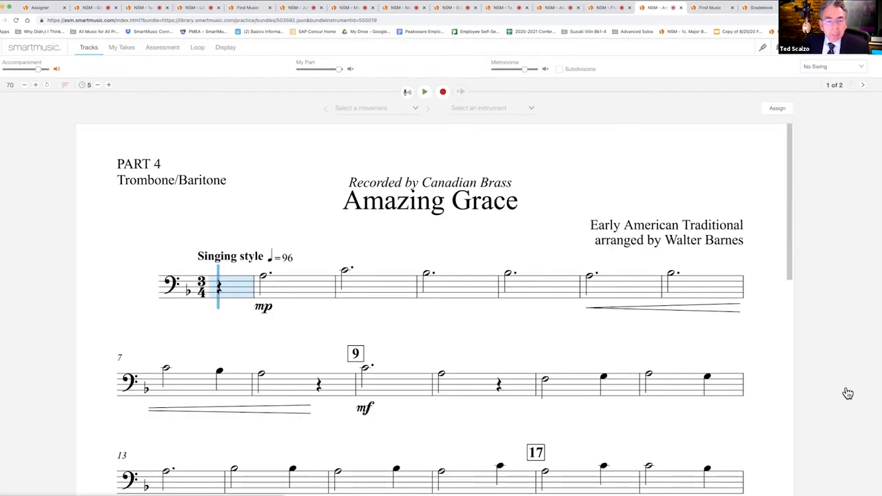
left_click(425, 92)
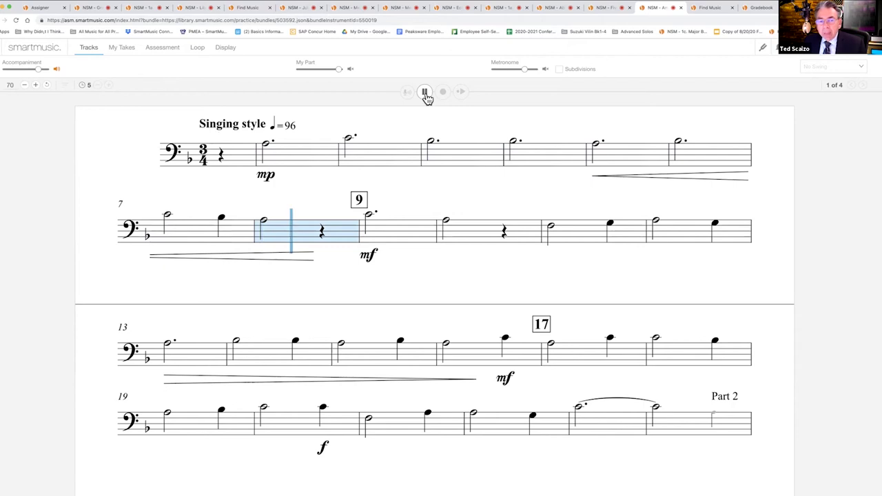
left_click(425, 93)
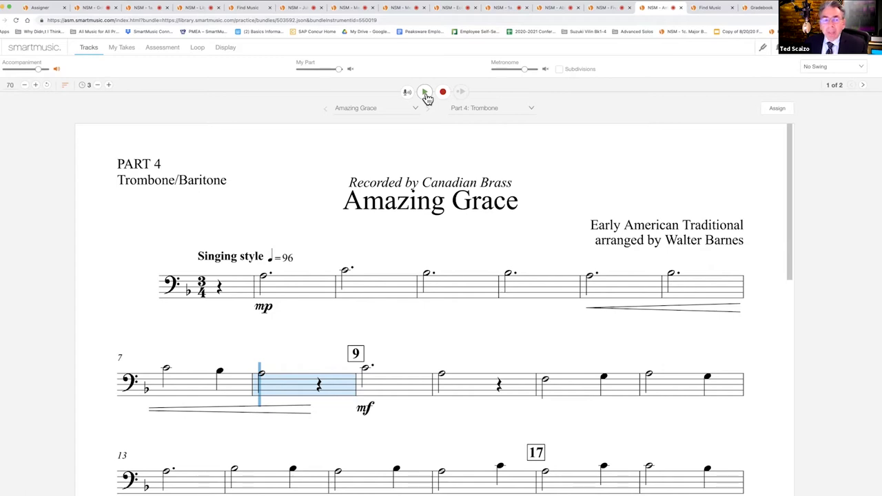
- Switch the displayed Amazing Grace part to Part 1: Violin
left_click(496, 113)
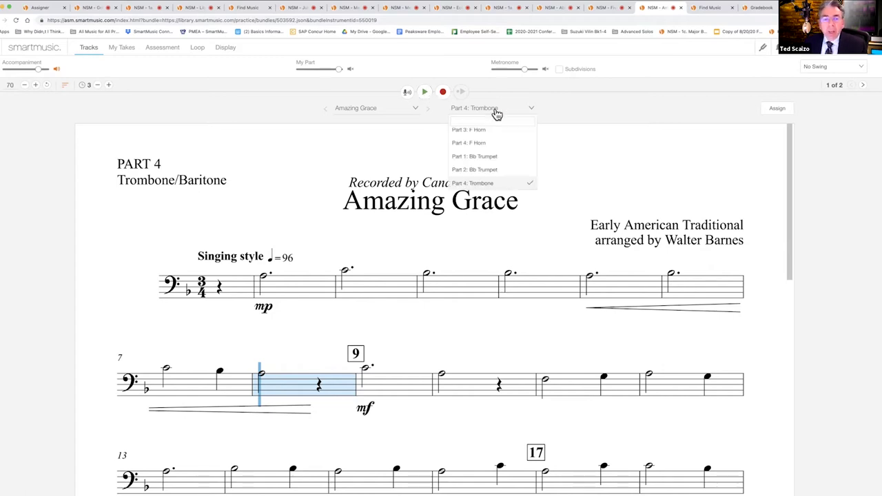
scroll(489, 153, "down", 5)
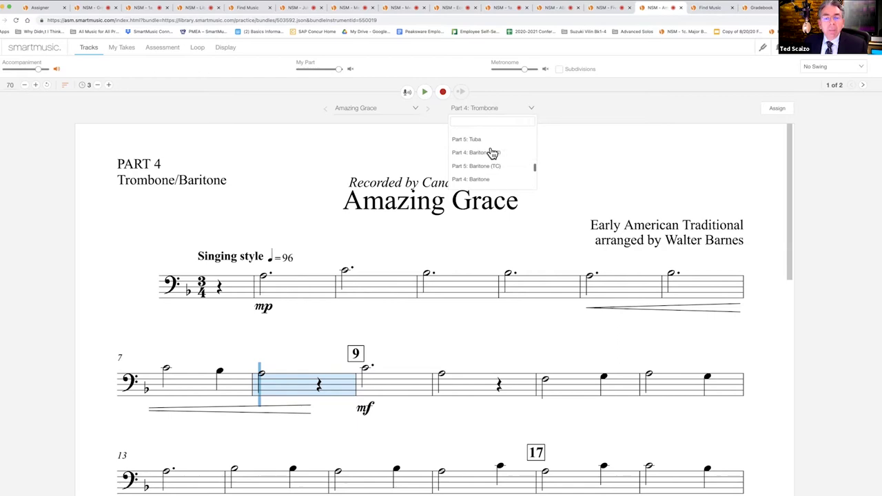
left_click(474, 178)
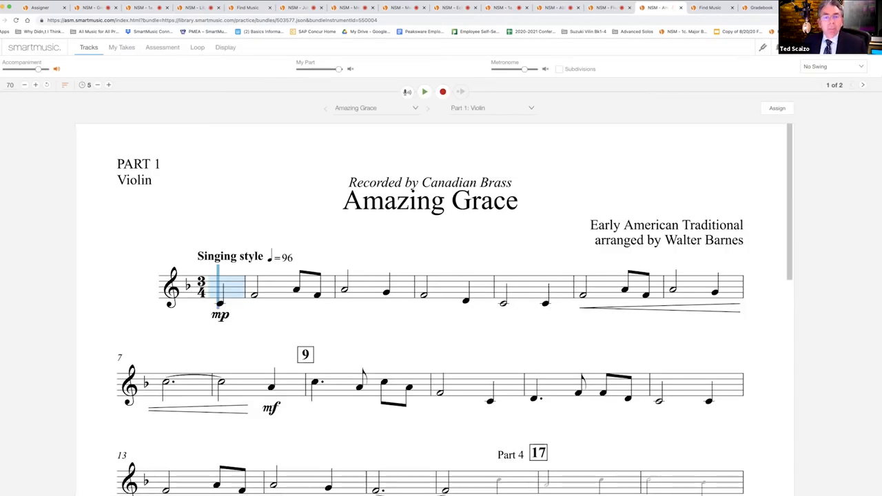
- Review the remaining string and percussion parts available for Amazing Grace
left_click(489, 112)
scroll(507, 155, "down", 3)
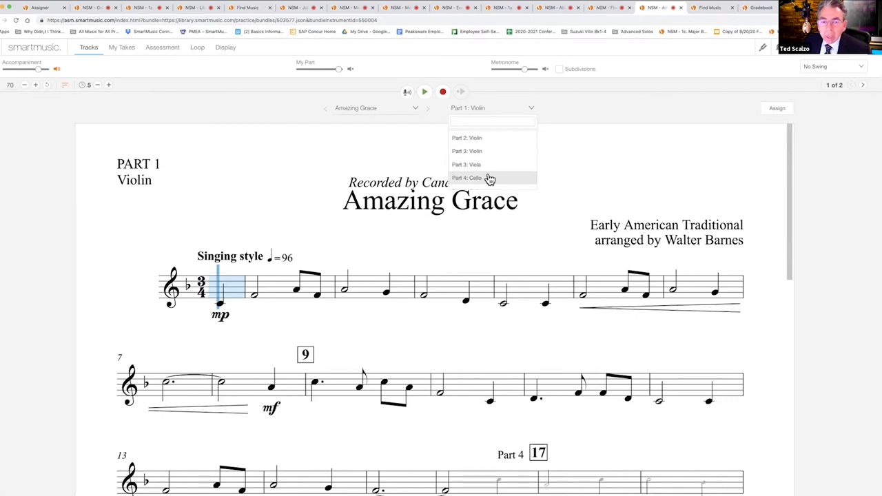
scroll(489, 179, "up", 2)
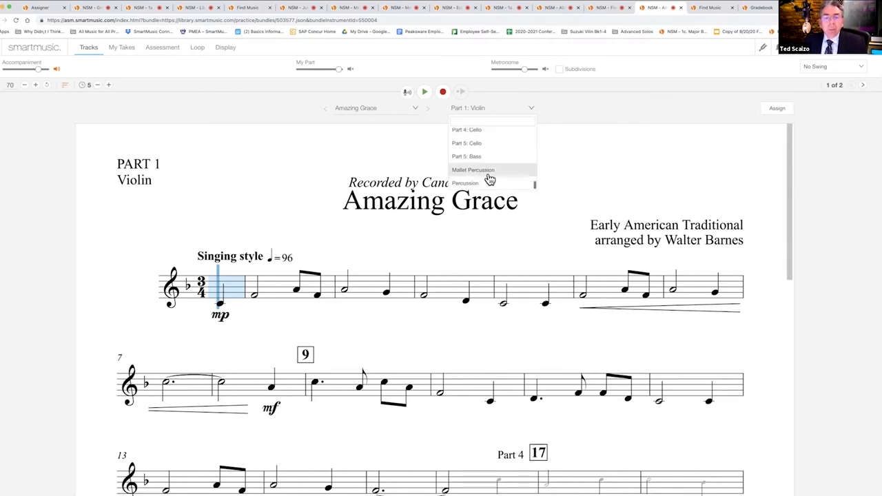
scroll(489, 179, "down", 2)
left_click(455, 286)
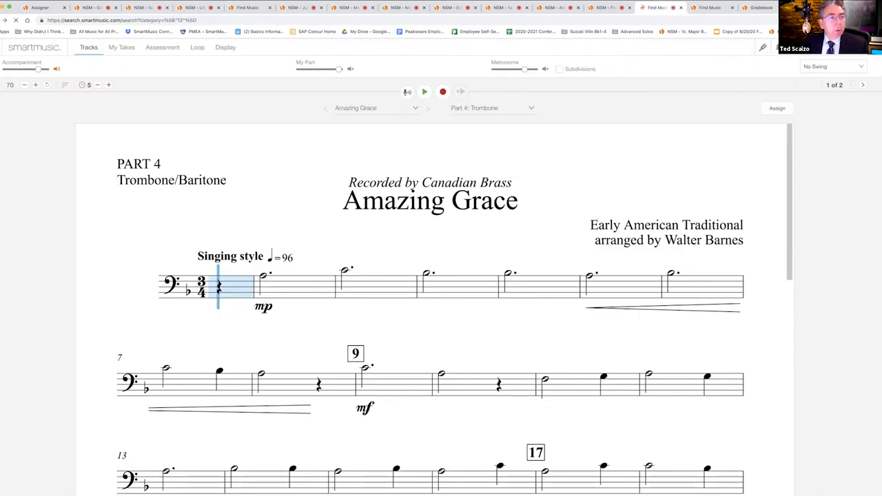
- Return to the small ensemble titles and open Abide with Me from Adaptable Quartets for Violin
key("super+bracketleft")
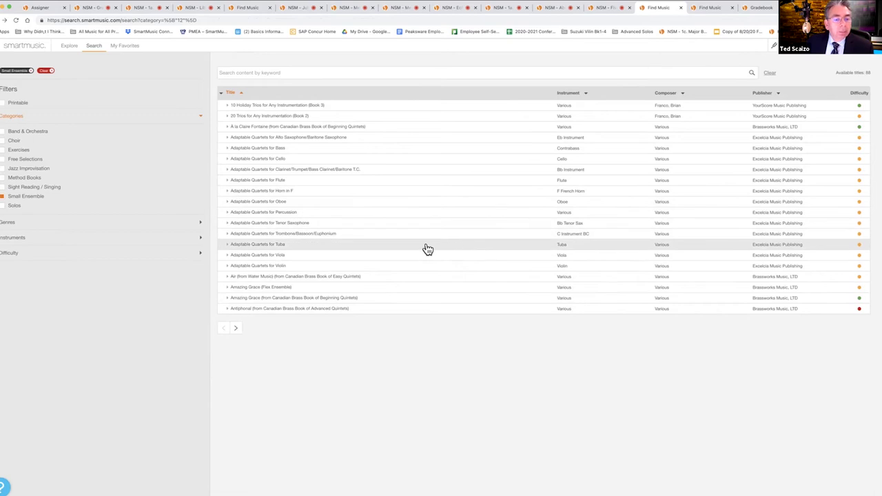
left_click(277, 268)
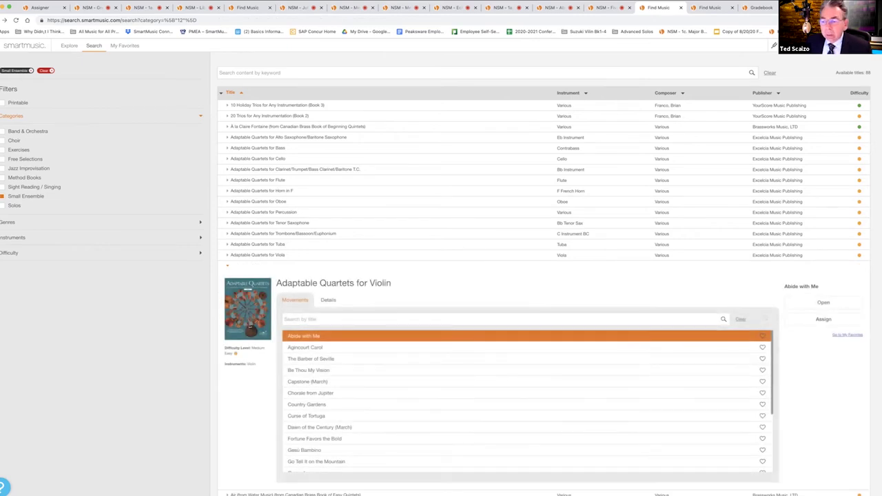
left_click(823, 303)
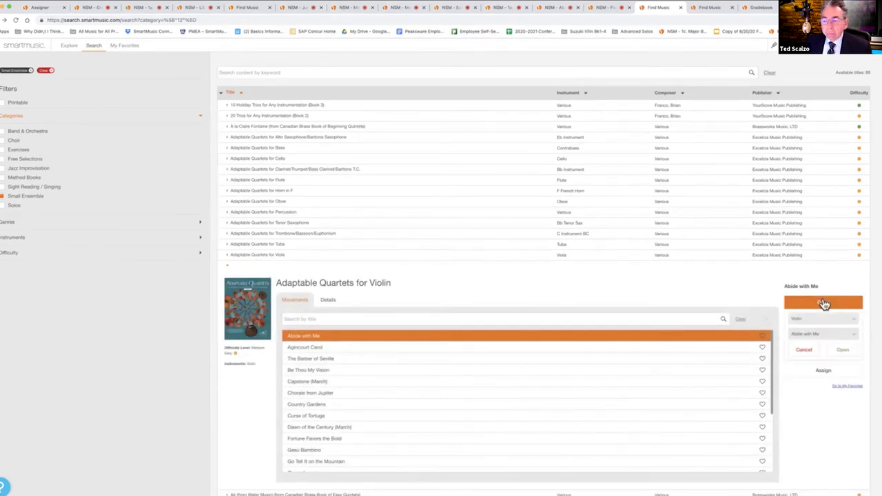
left_click(845, 351)
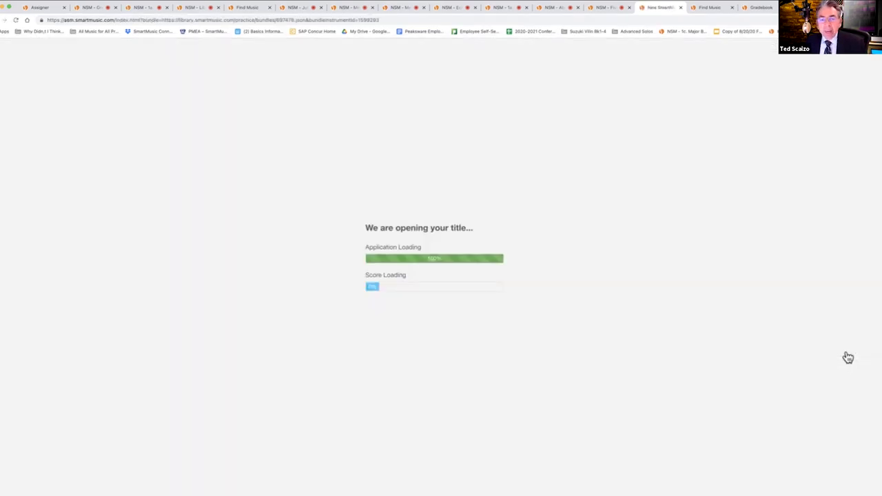